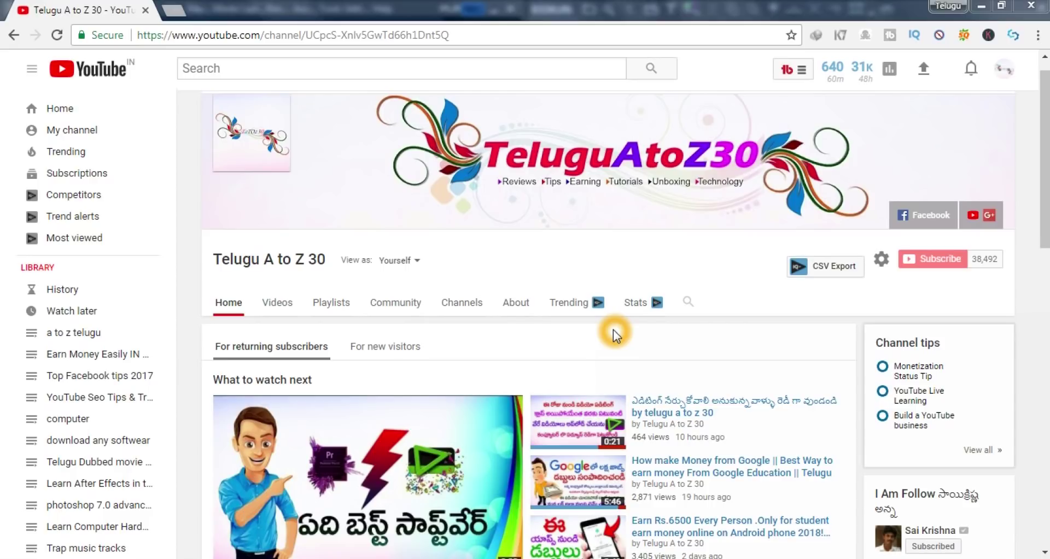
Step: Close Chrome to return to the EDIUS editor
click(1036, 10)
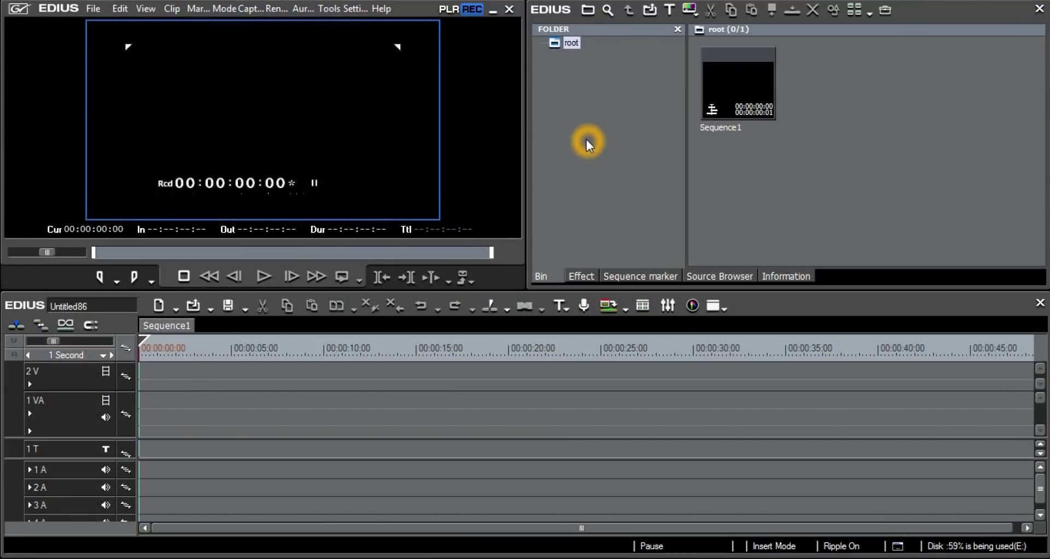
click(415, 40)
click(573, 8)
Step: Close the Bin window, then reopen it with B to show the root folder with Sequence1
click(1039, 9)
click(652, 176)
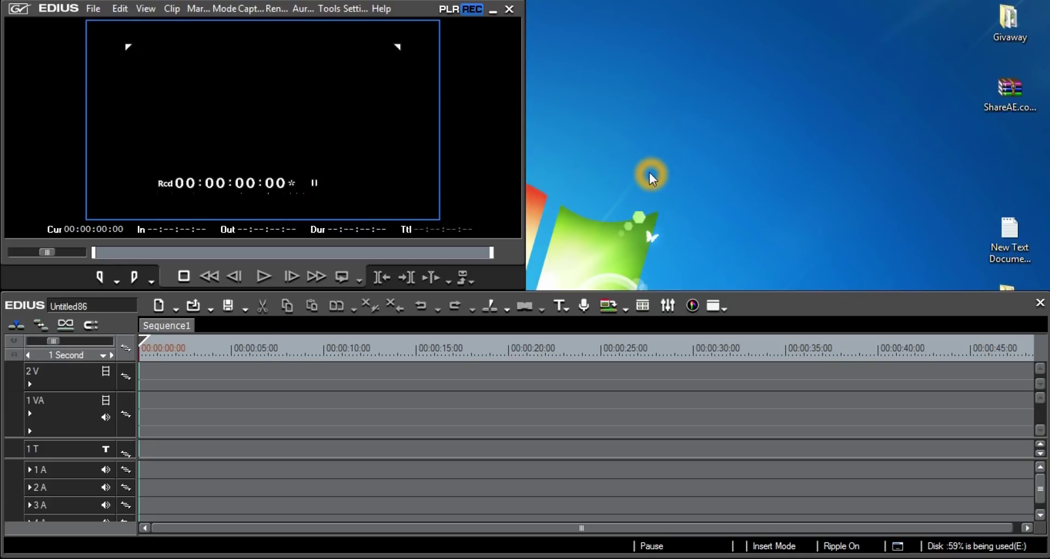
click(1034, 274)
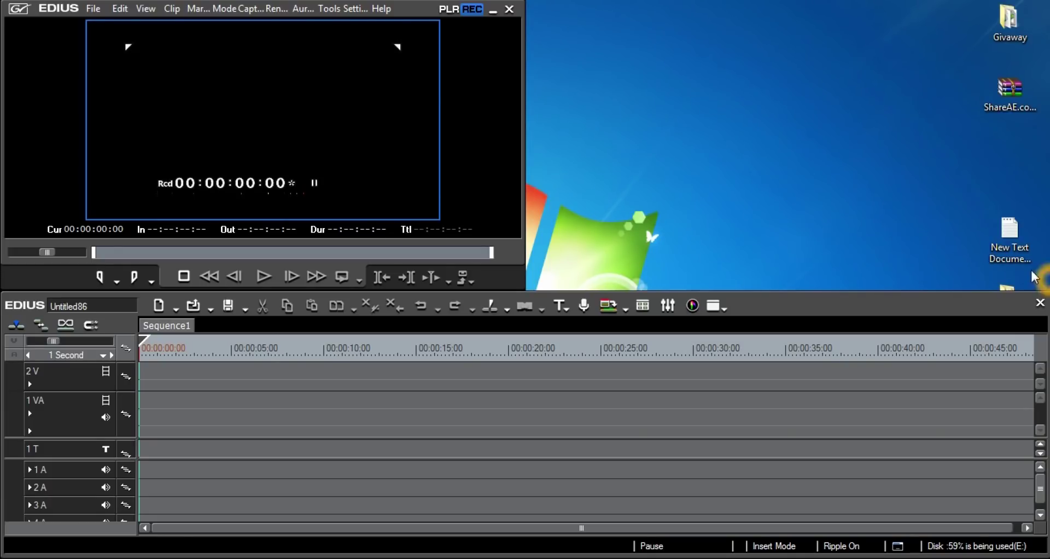
click(816, 262)
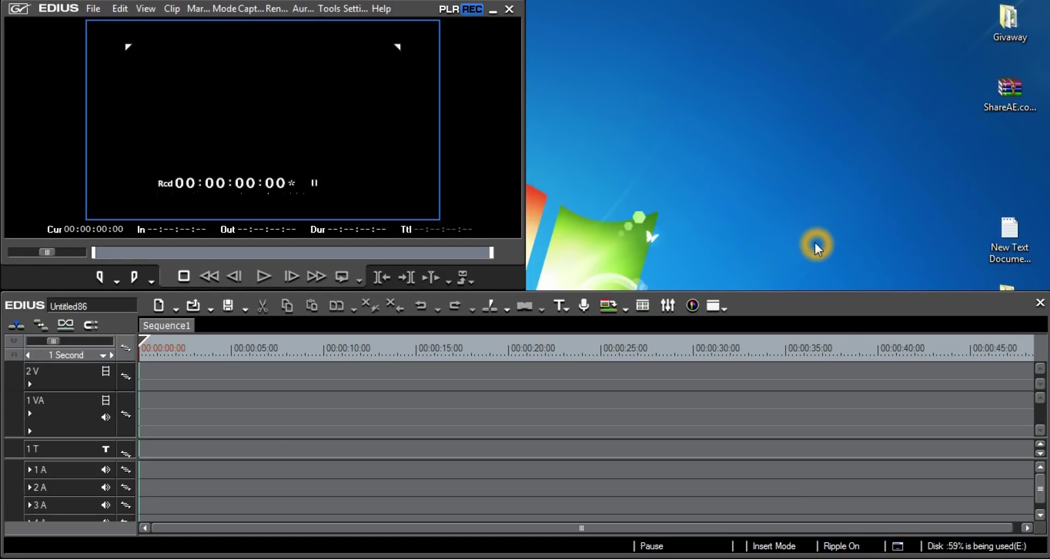
click(807, 350)
key(b)
click(797, 223)
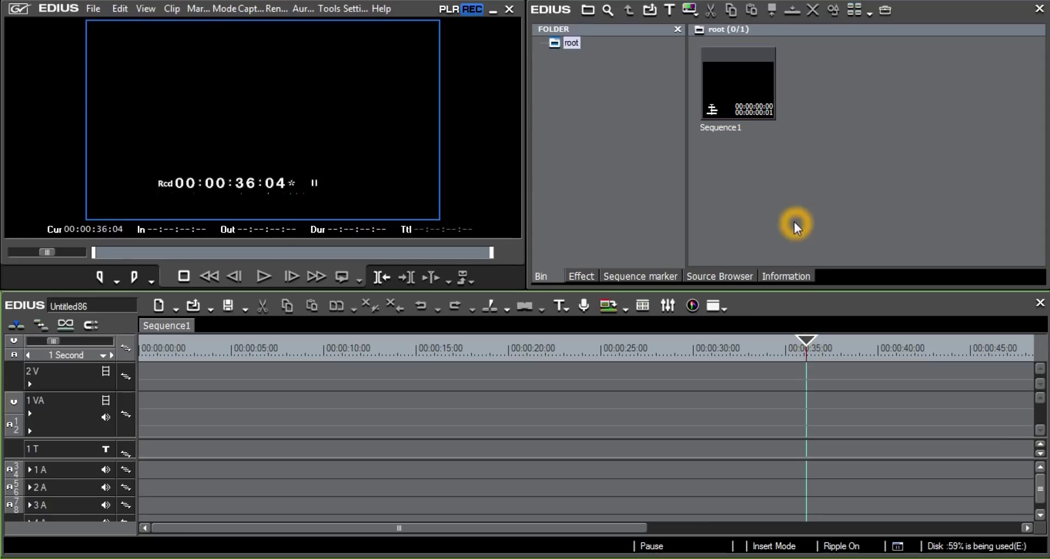
click(1039, 9)
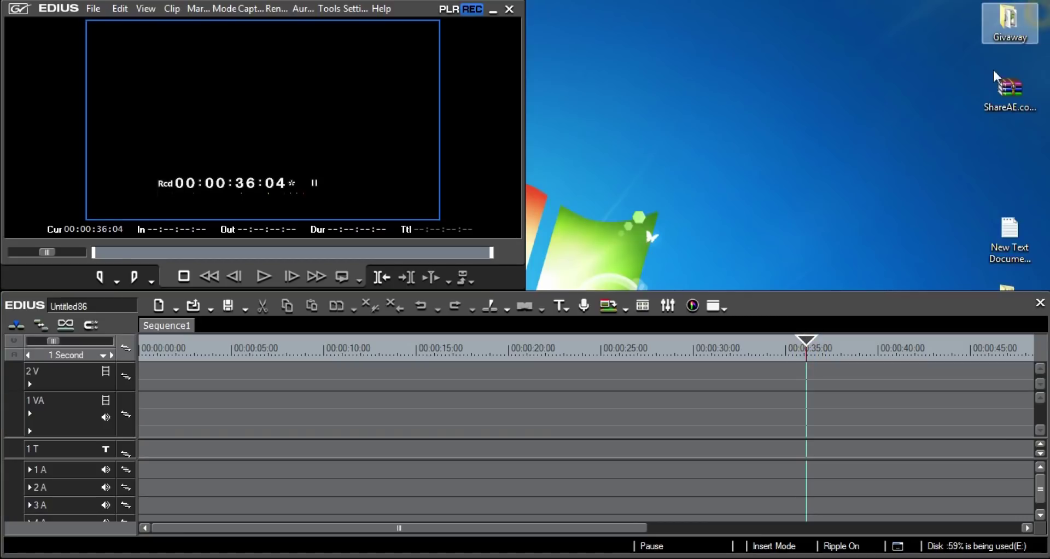
click(718, 310)
click(781, 330)
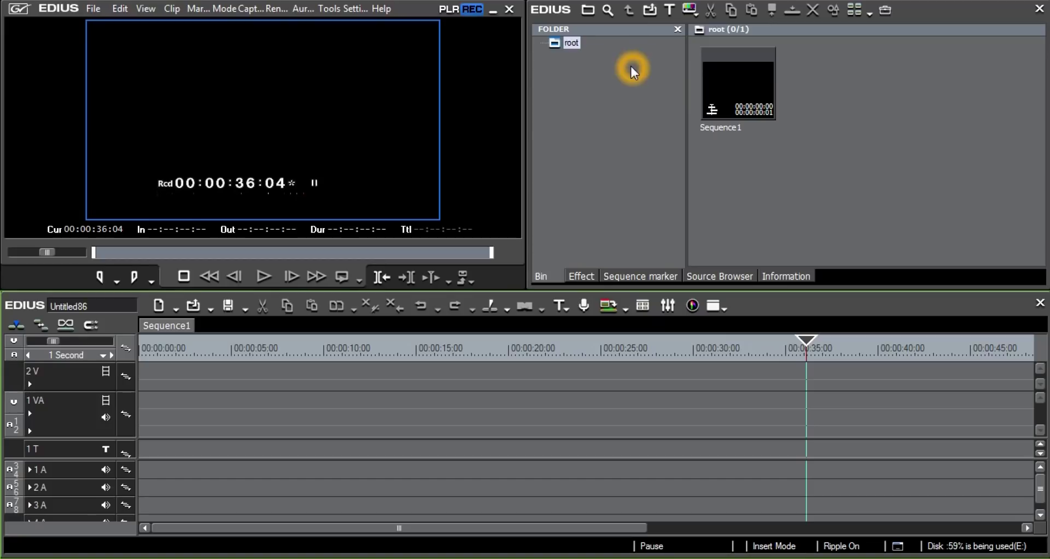
click(601, 277)
click(648, 276)
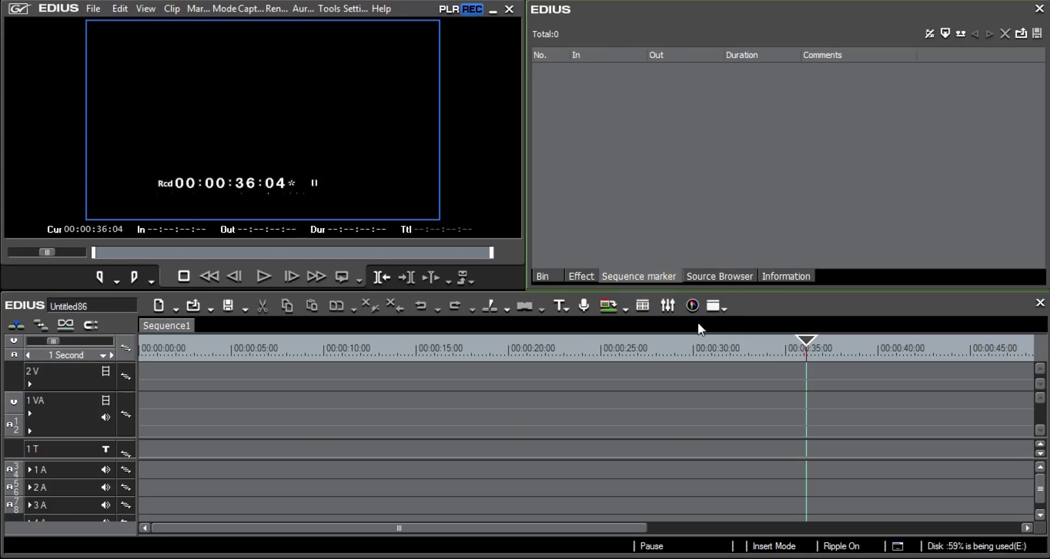
click(728, 311)
click(586, 384)
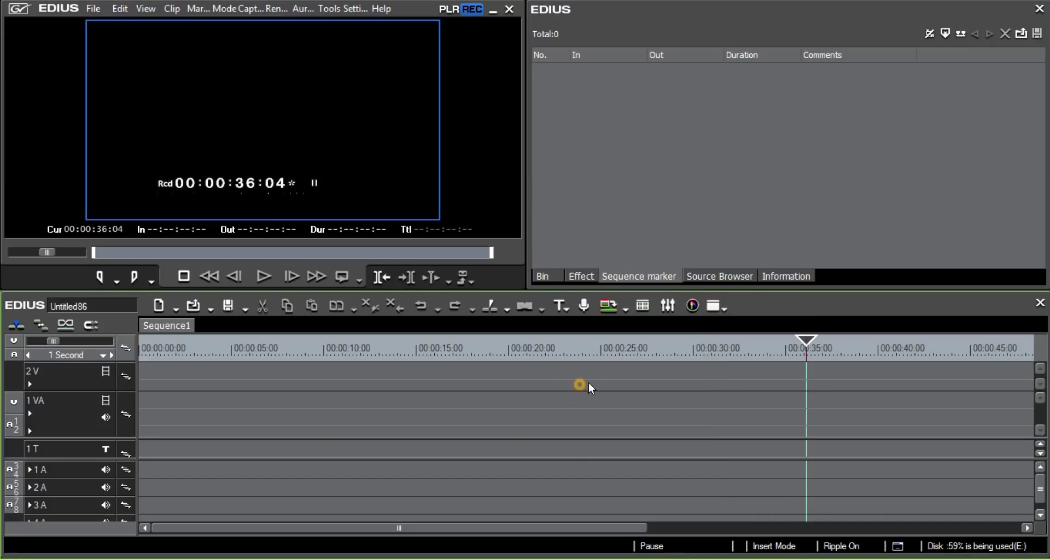
click(542, 277)
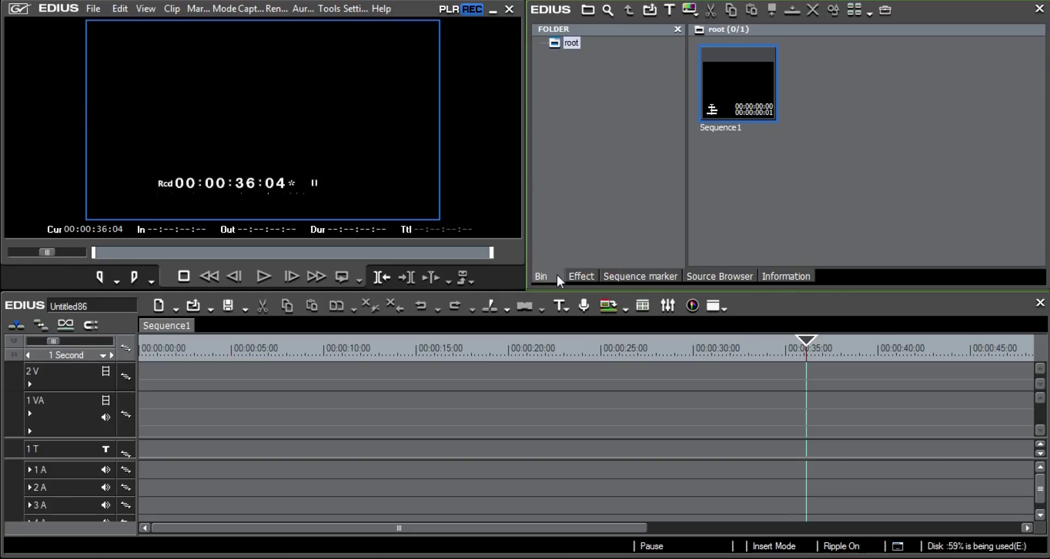
click(577, 279)
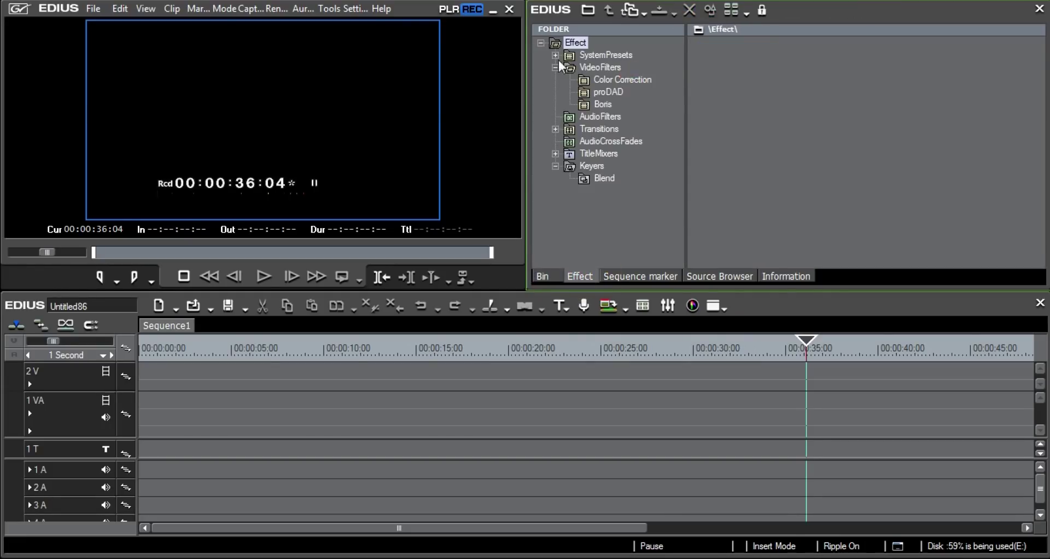
click(733, 275)
click(796, 275)
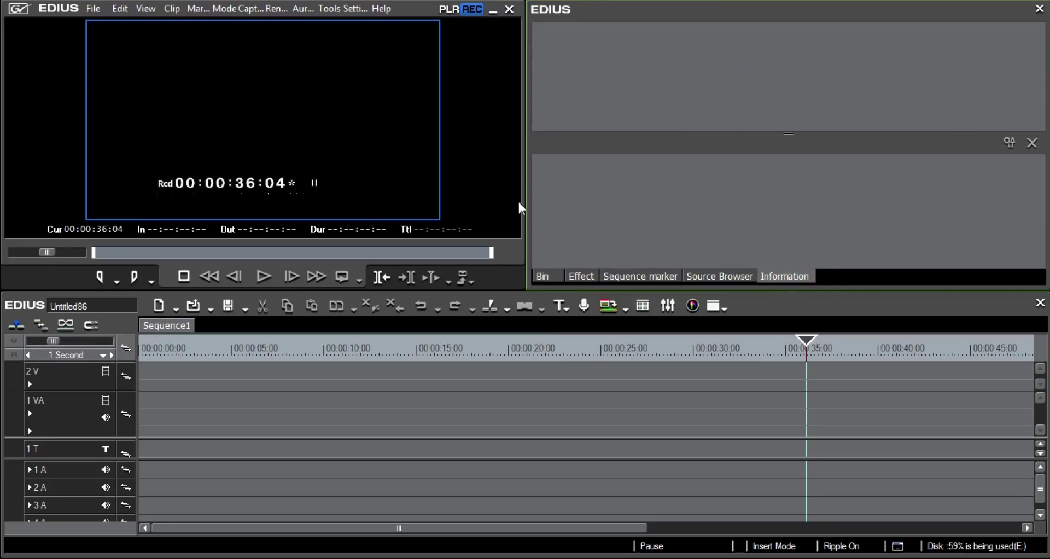
click(661, 198)
click(547, 277)
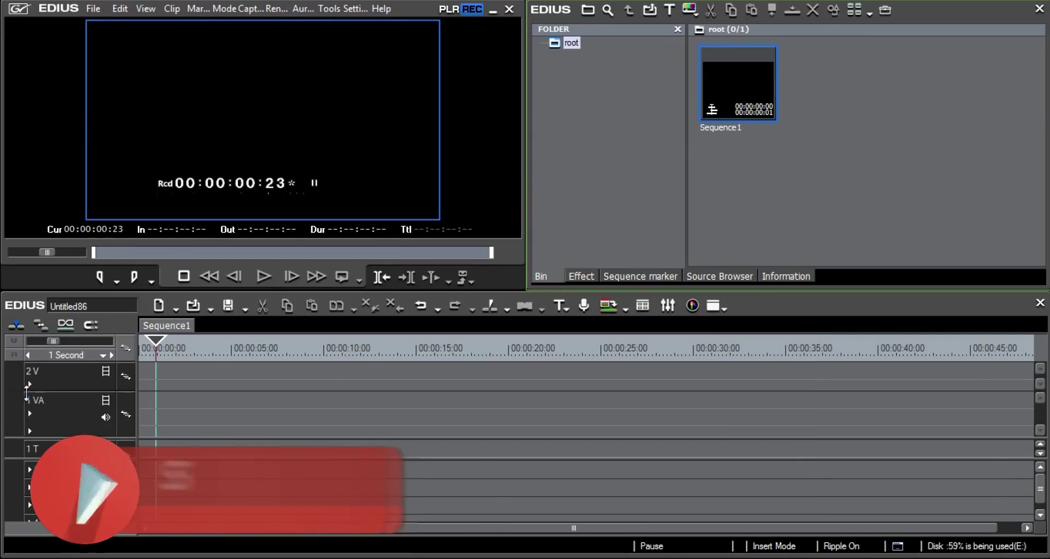
Step: Select the 2 V, 1 VA and 1 T track headers in turn
click(47, 376)
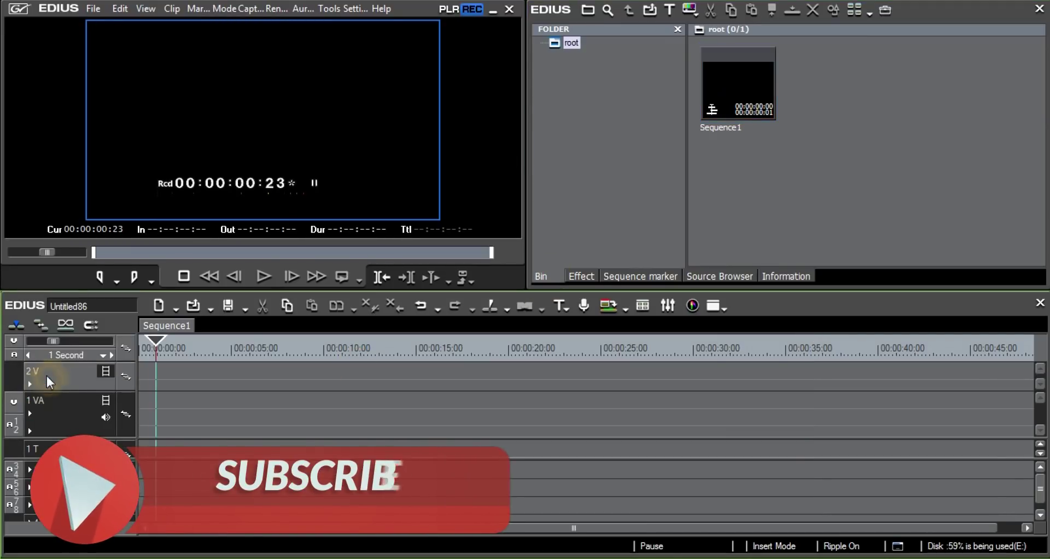
click(58, 410)
click(43, 403)
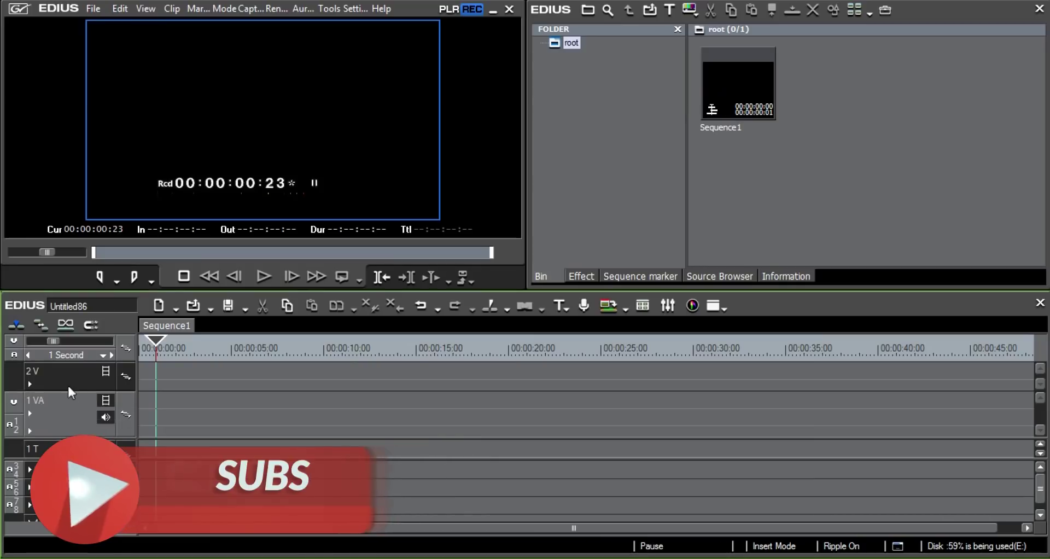
click(63, 369)
click(65, 438)
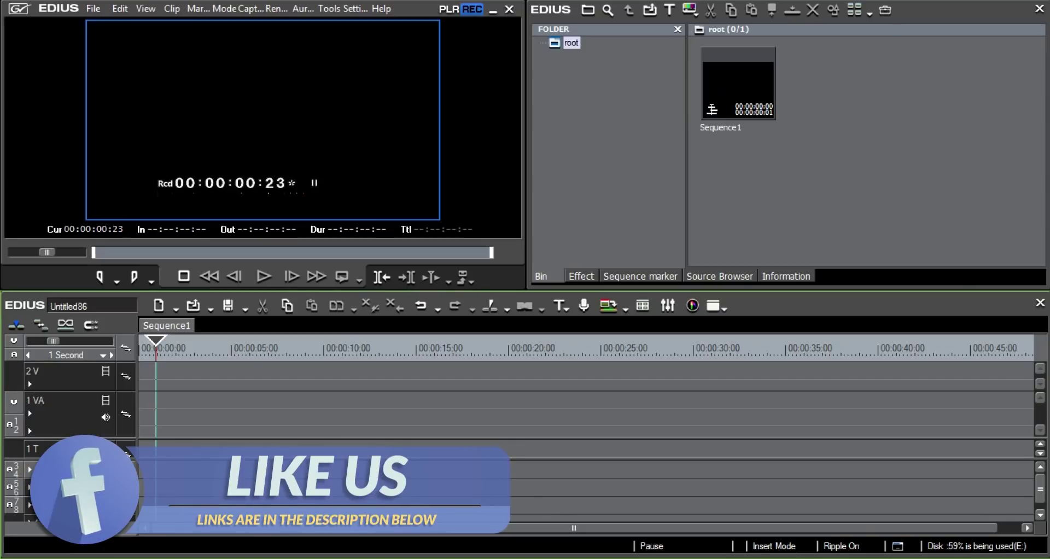
Step: Delete the 3 A audio track, leaving 1 A and 2 A
right_click(72, 476)
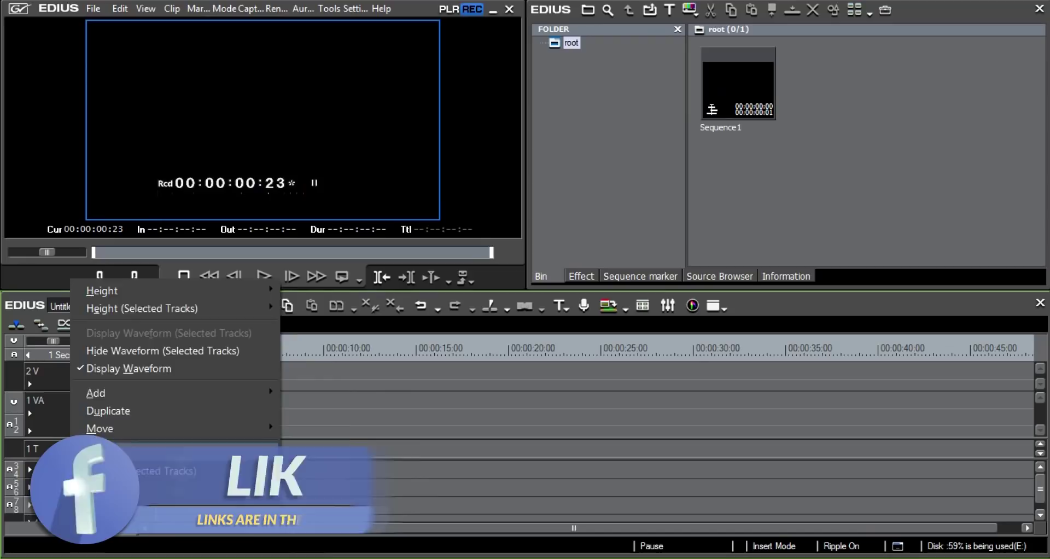
key(Escape)
right_click(76, 501)
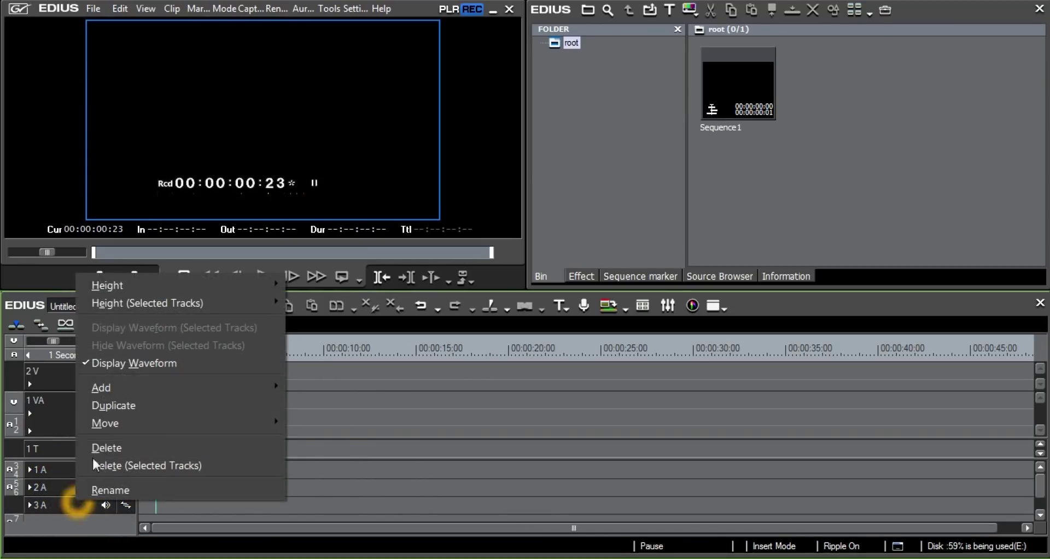
click(110, 446)
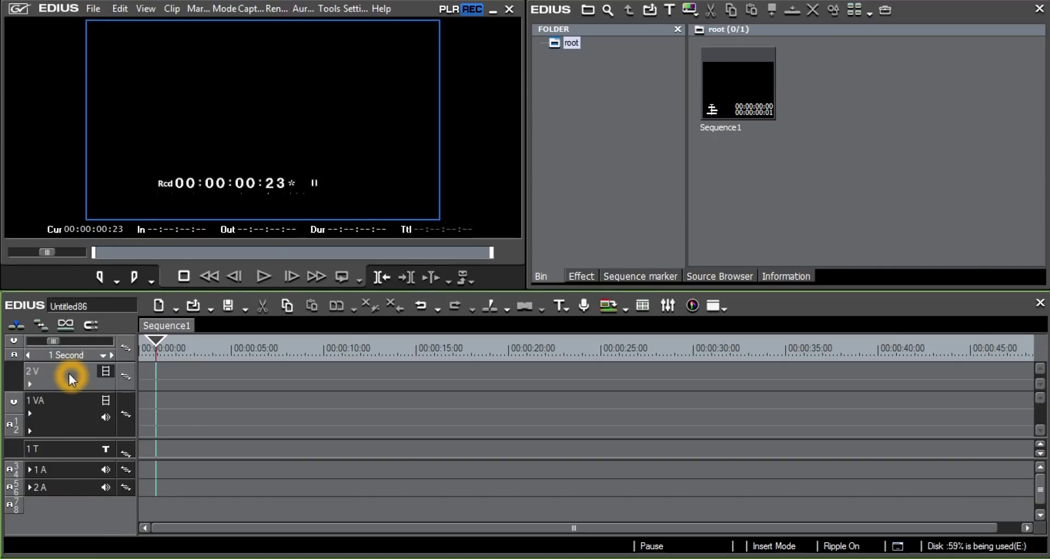
Step: Add one video-only track above 2 V, creating 3 V
right_click(69, 373)
mouse_move(110, 260)
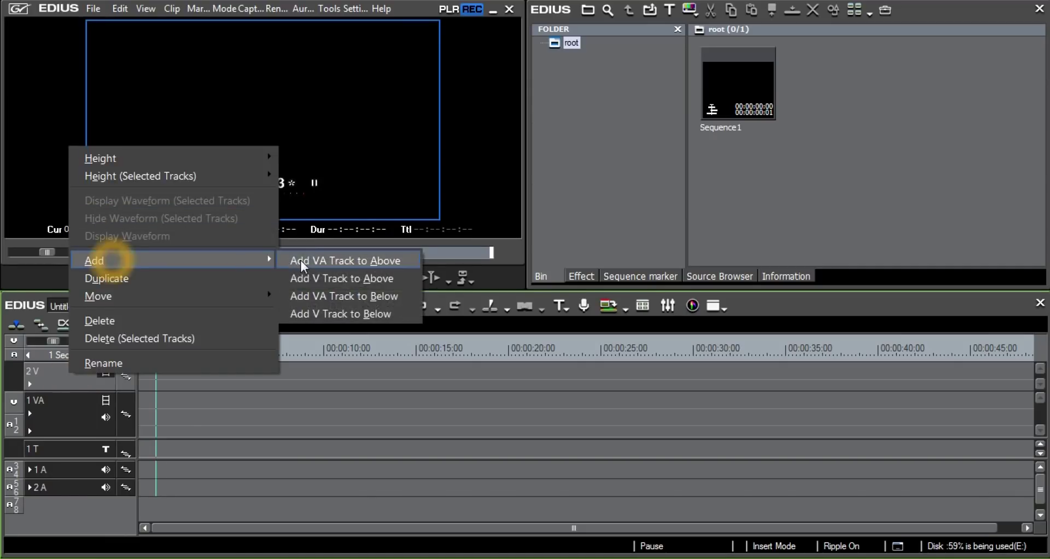
click(304, 278)
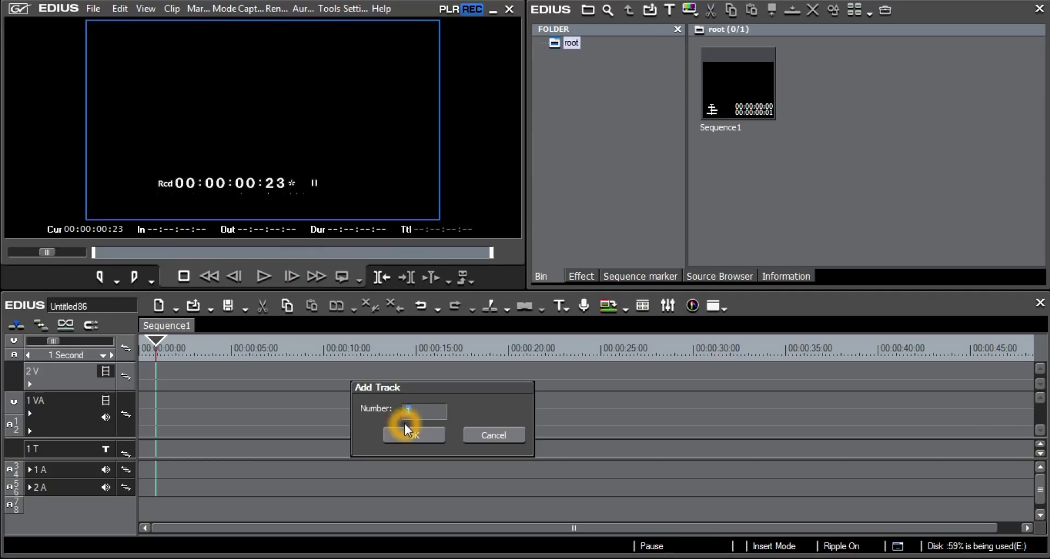
click(407, 430)
Step: Move the playhead back to the timeline start at 00:00:00:00
click(71, 440)
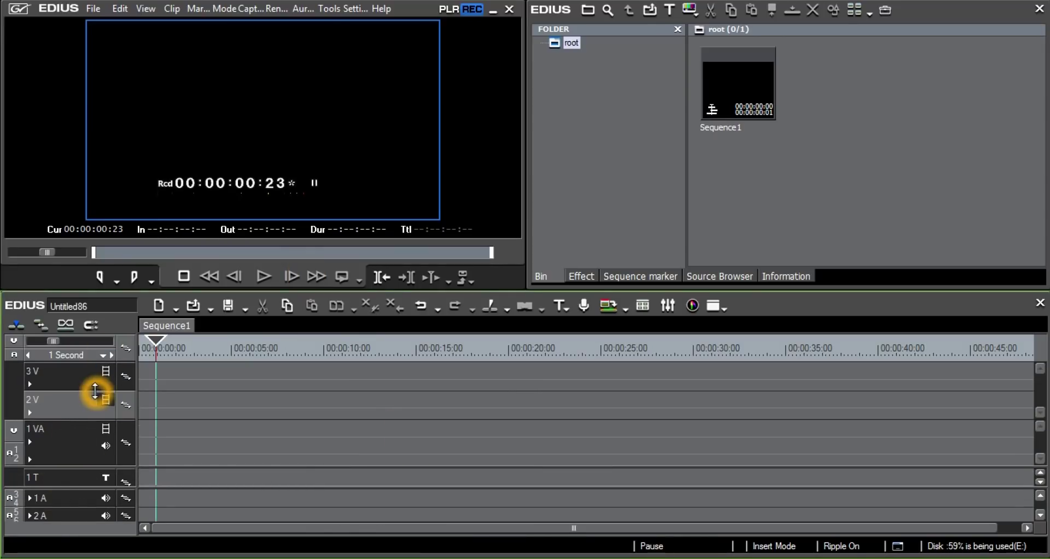
drag(156, 342, 500, 345)
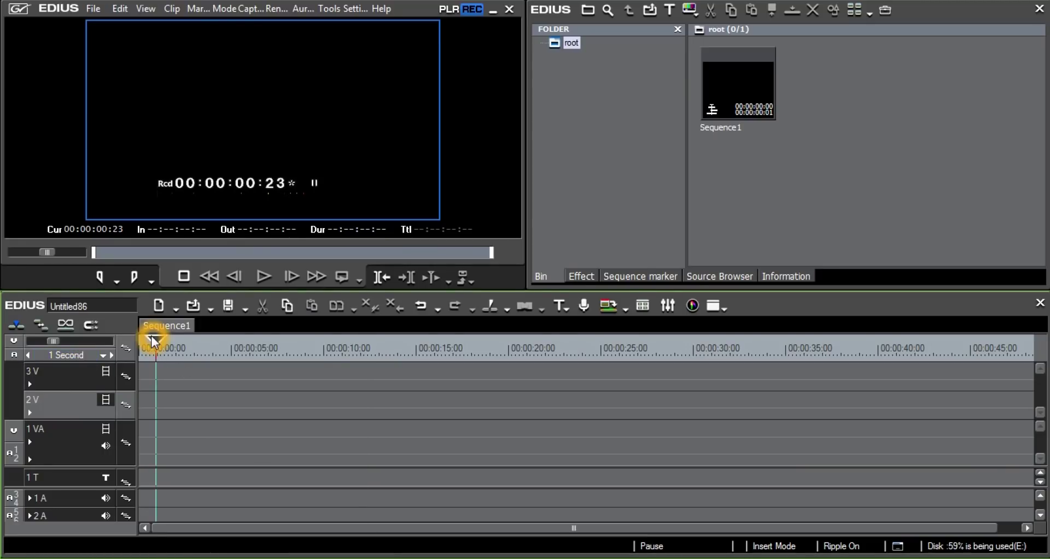
drag(751, 441, 127, 434)
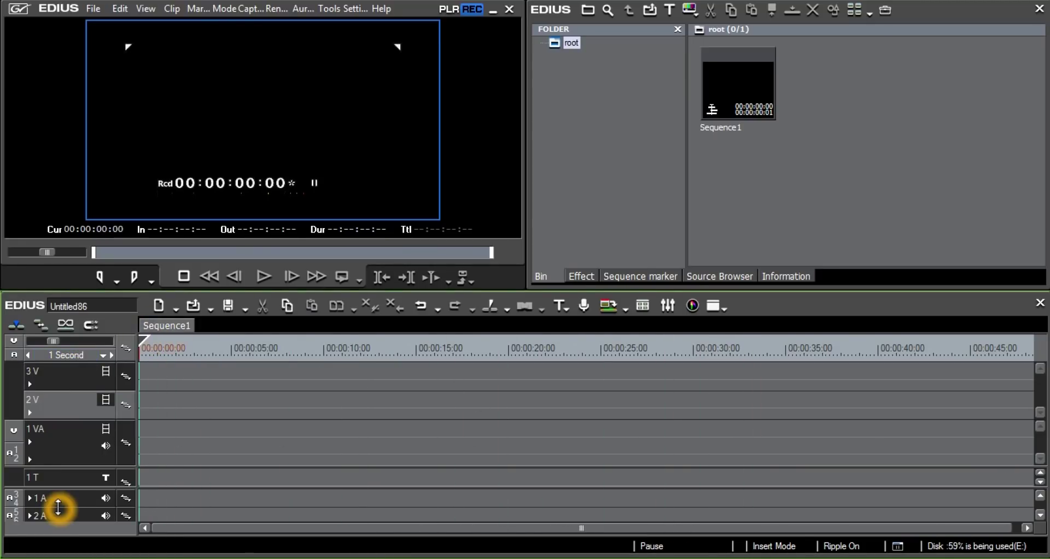
Step: Delete the 1 T track so tracks run 3 V, 2 V, 1 VA, 1 A, 2 A
right_click(74, 477)
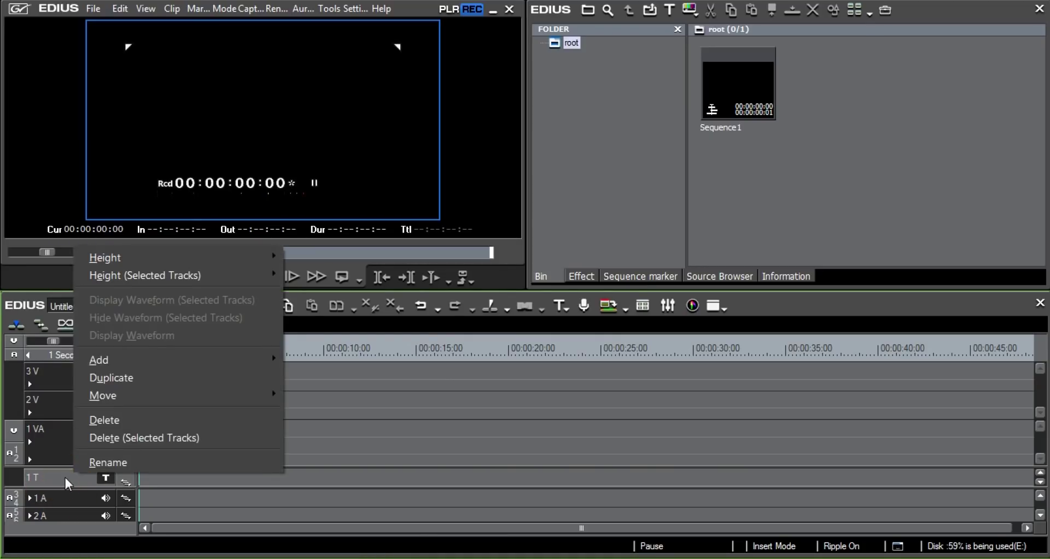
click(59, 479)
right_click(59, 478)
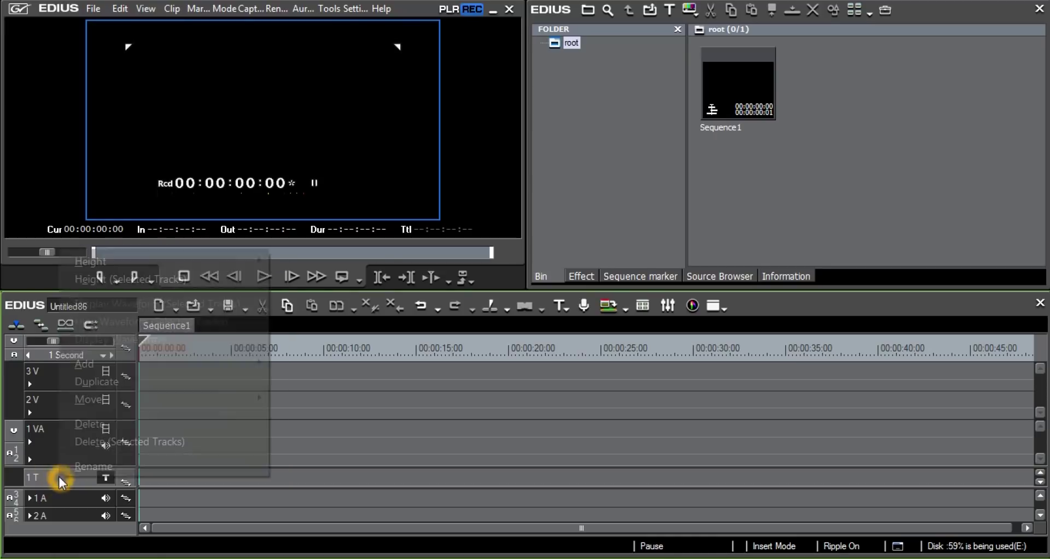
click(100, 427)
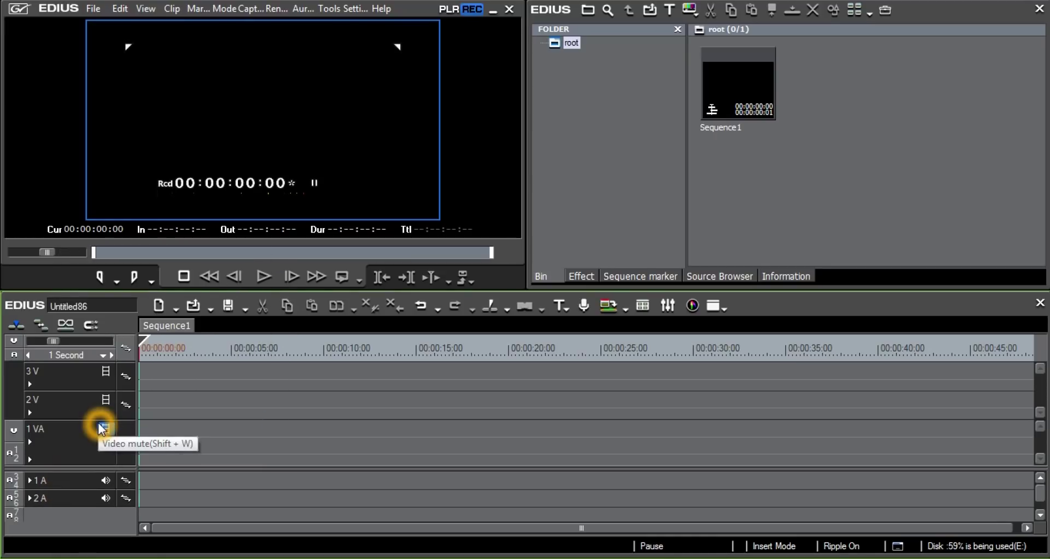
click(140, 466)
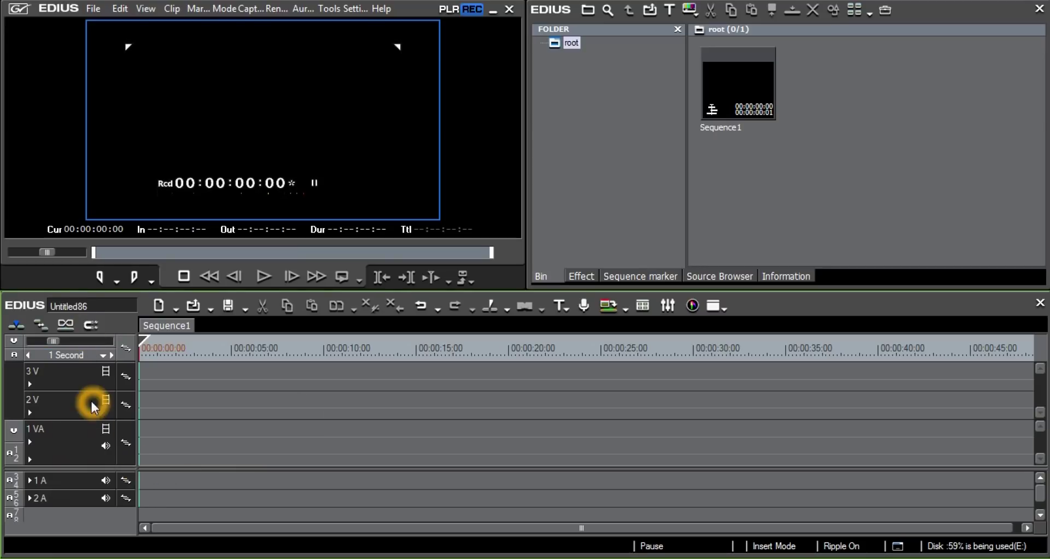
click(767, 9)
click(1032, 16)
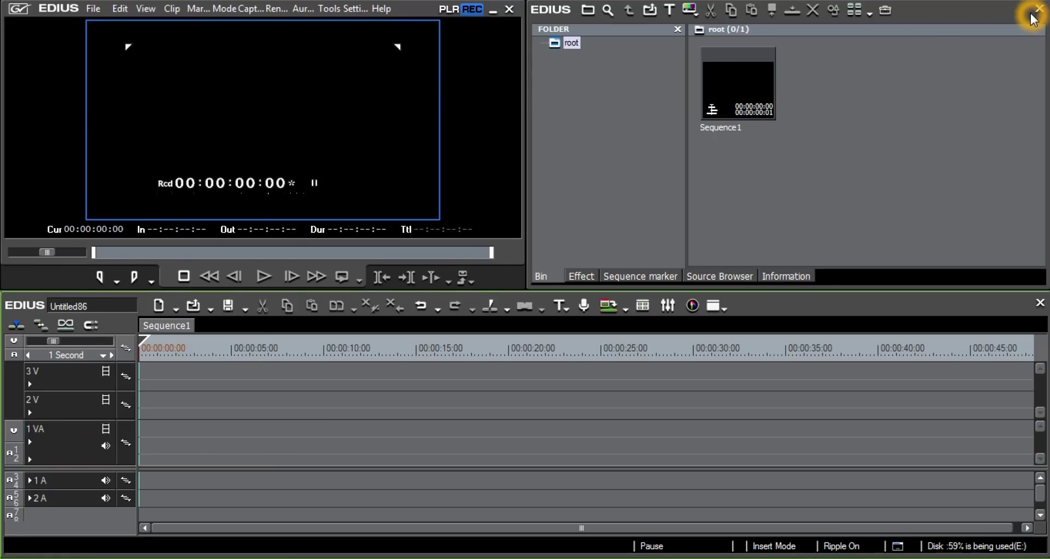
Step: Import the like, my intro and subscribe clips into the bin's root folder beside Sequence1
click(245, 463)
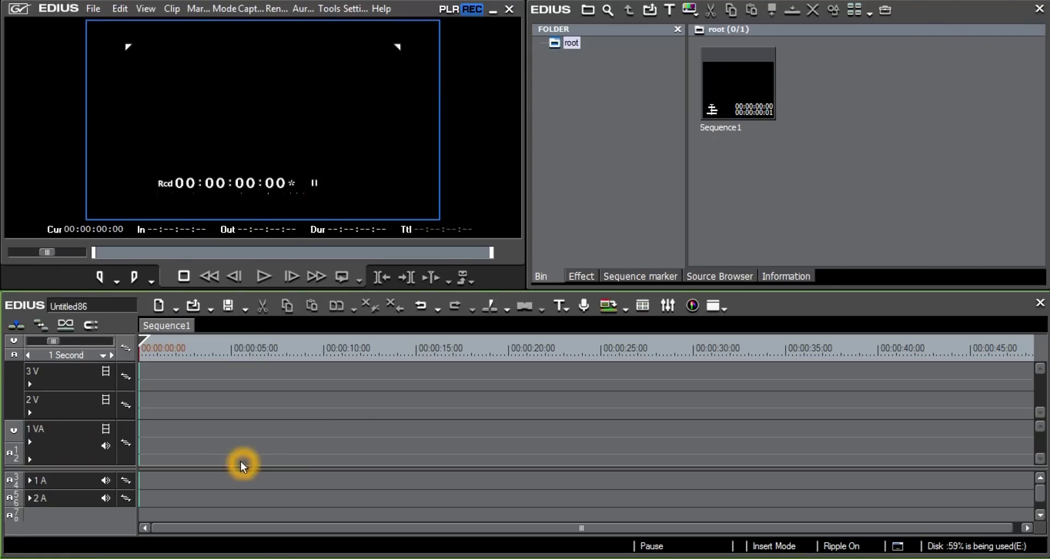
click(638, 261)
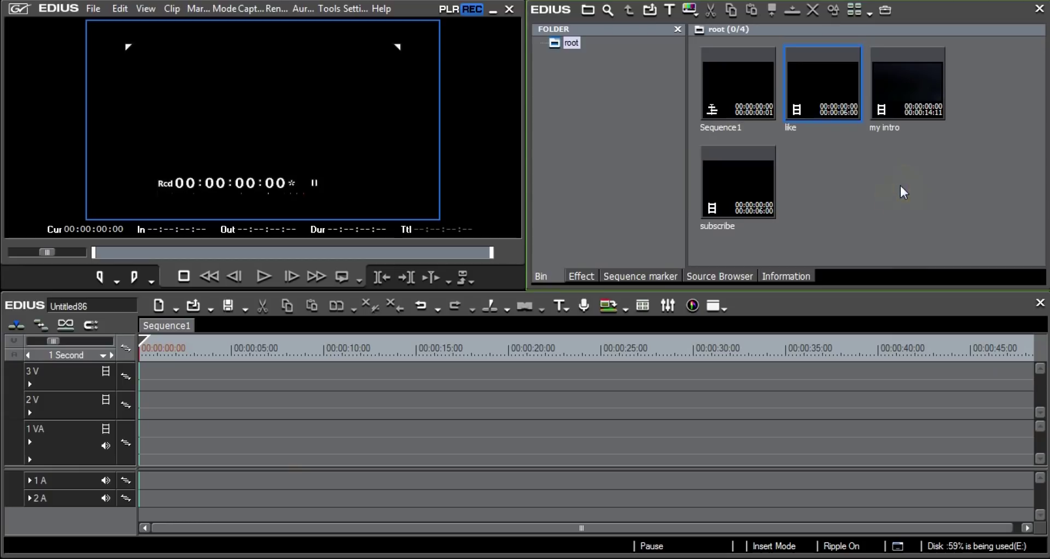
Step: Put my intro on 1 VA, delete it, then drag it from the bin onto 2 V near 3 s
click(898, 99)
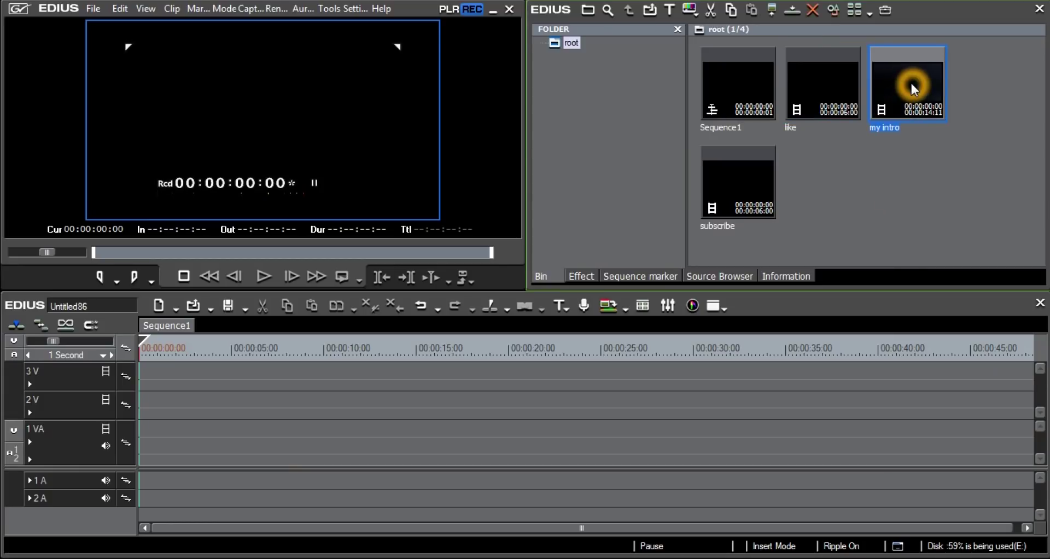
mouse_move(912, 83)
mouse_down()
mouse_move(737, 362)
mouse_move(129, 446)
mouse_up()
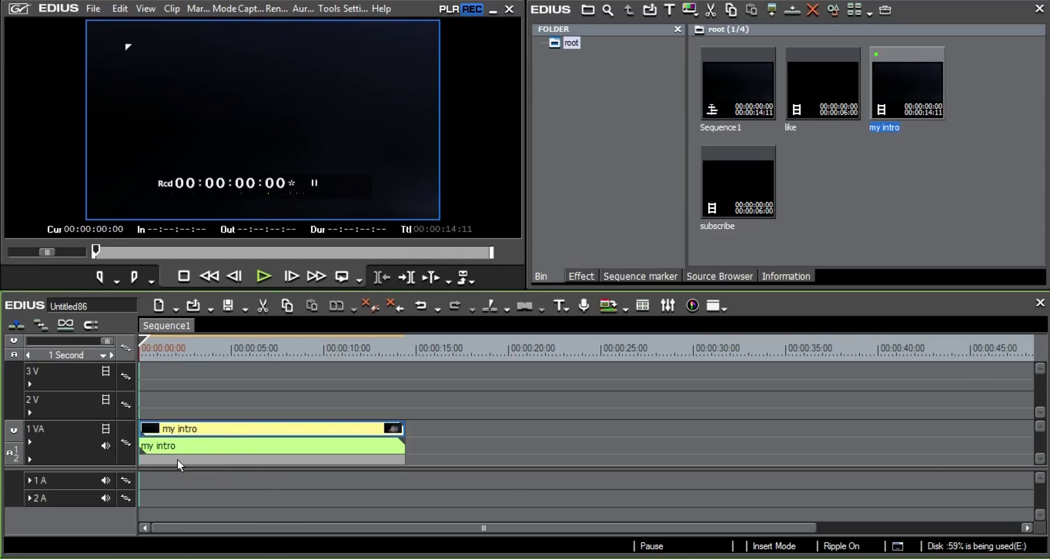
click(209, 426)
click(45, 403)
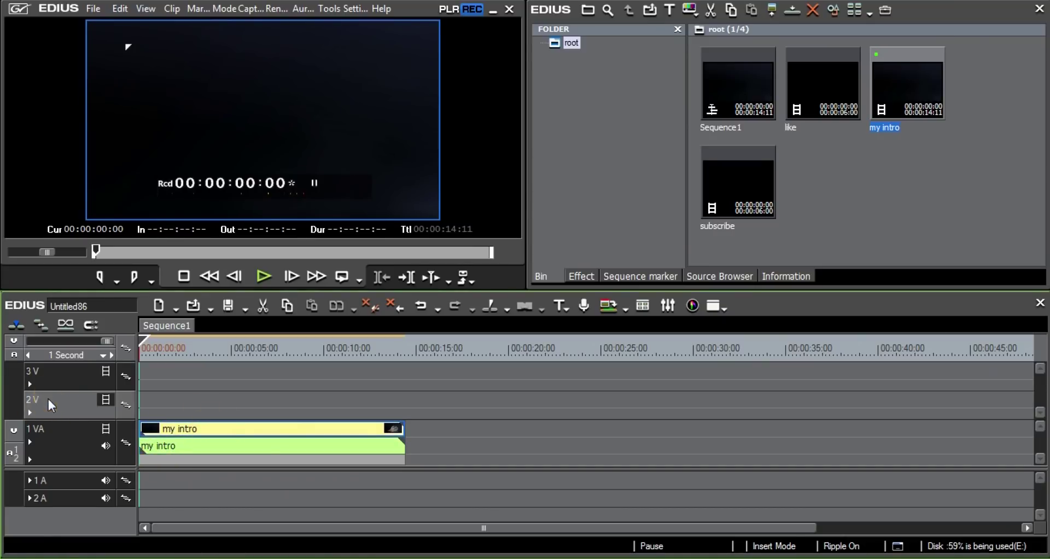
click(267, 432)
key(Delete)
mouse_move(906, 88)
mouse_down()
mouse_move(462, 465)
mouse_move(276, 396)
mouse_move(201, 411)
mouse_up()
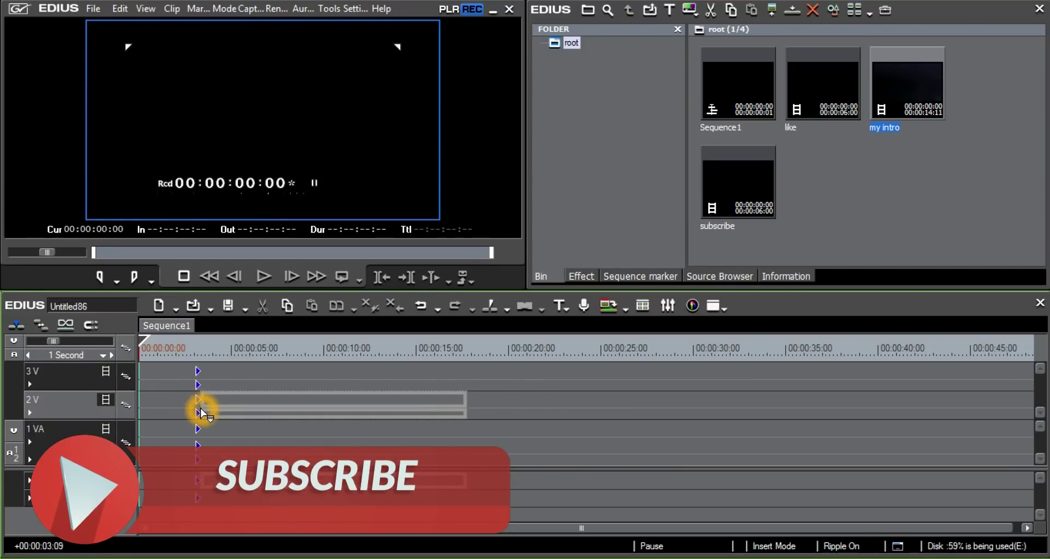
drag(202, 412, 200, 410)
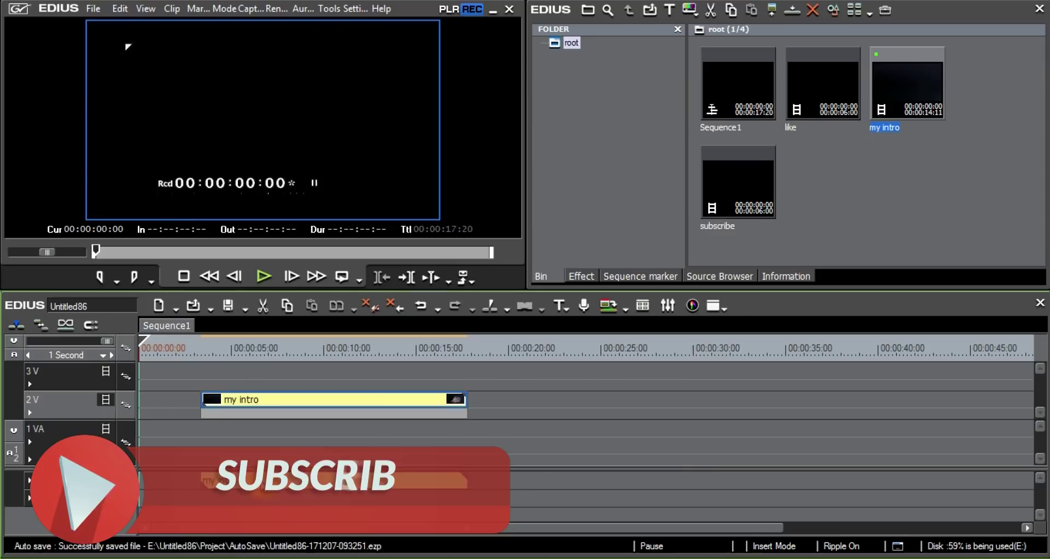
click(274, 401)
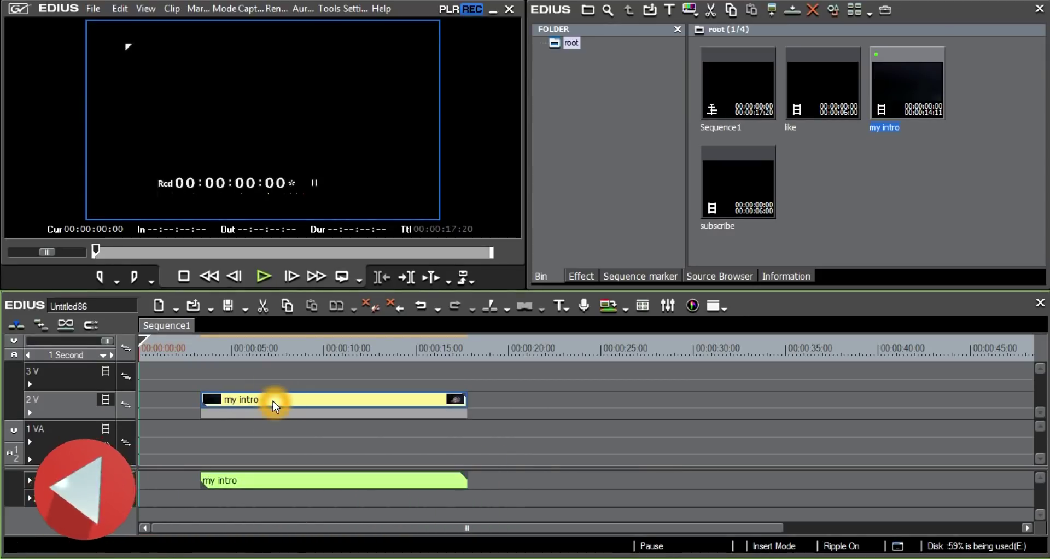
click(133, 444)
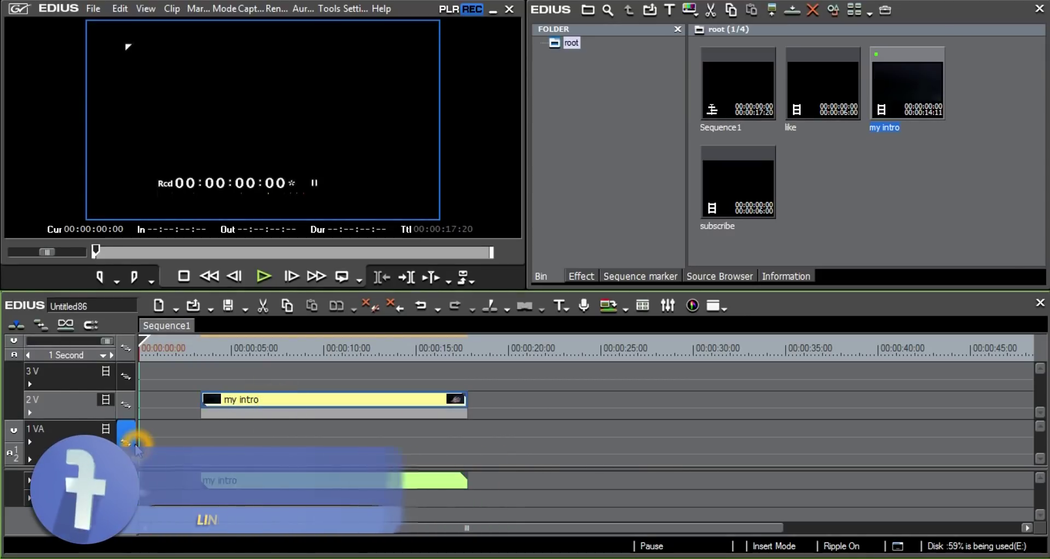